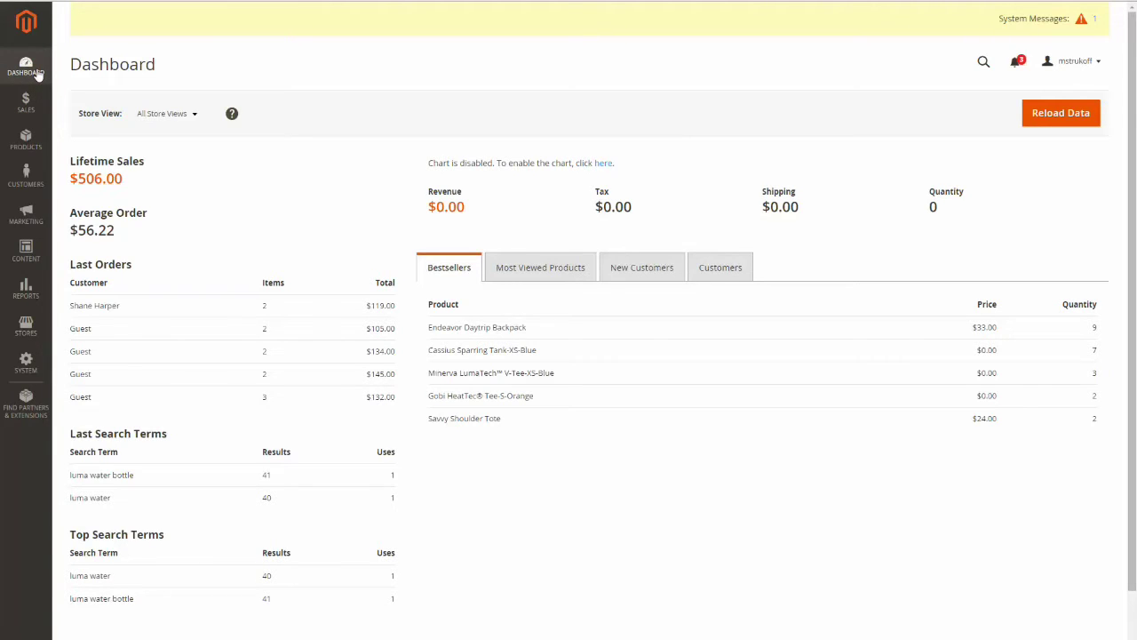
# Step: Open the list of content blocks and look through it down to the Collins Harper blocks
pyautogui.click(24, 253)
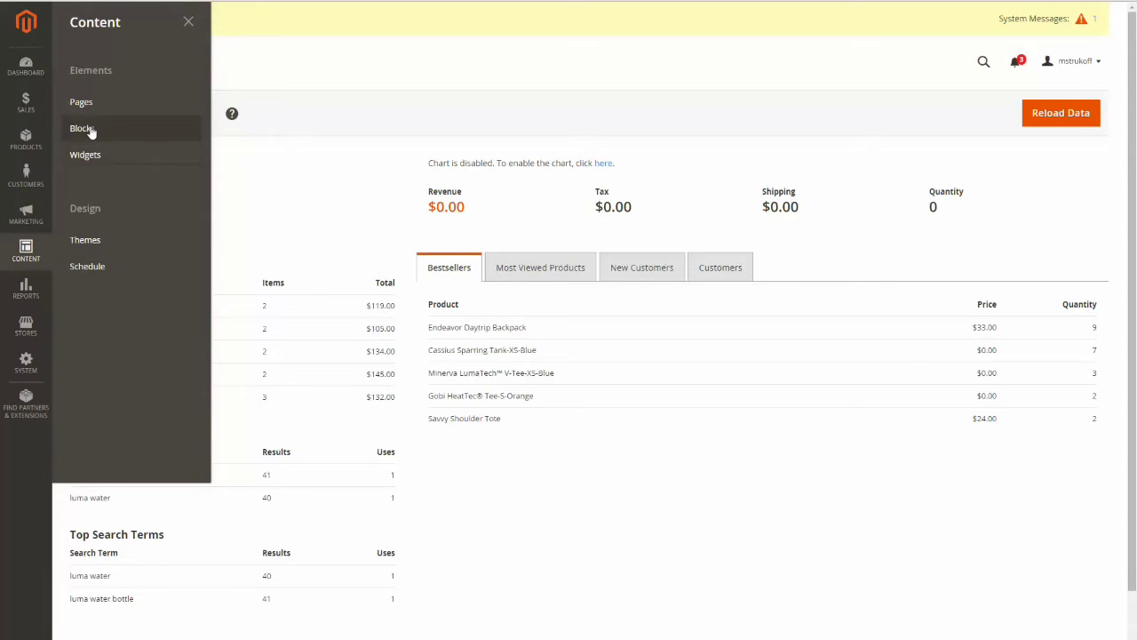
pyautogui.click(82, 129)
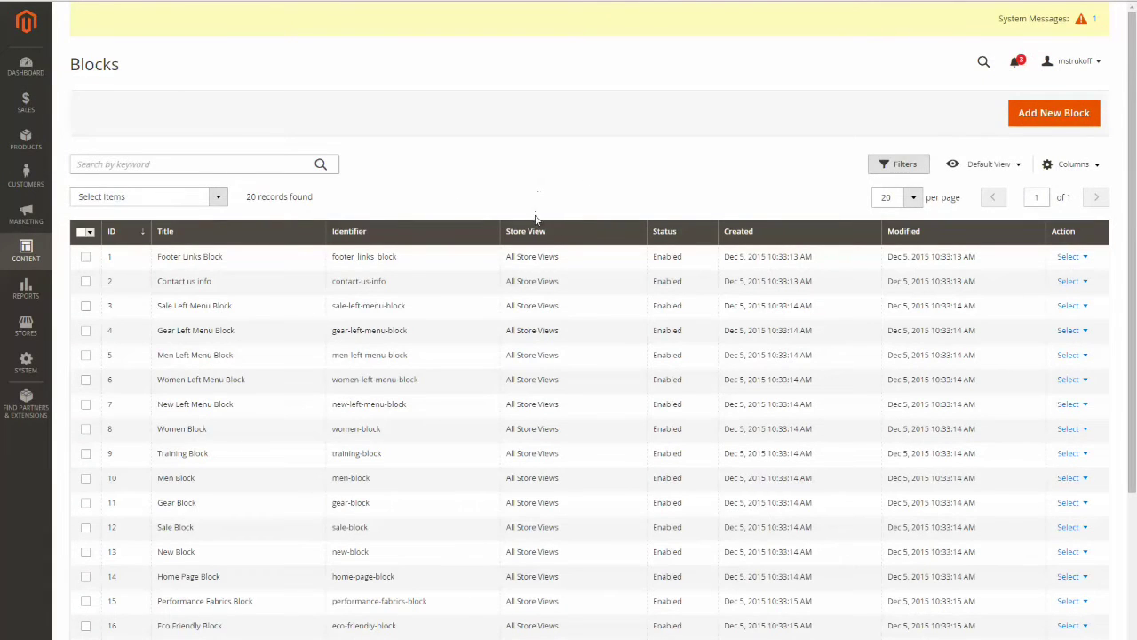
pyautogui.scroll(-3, 536, 218)
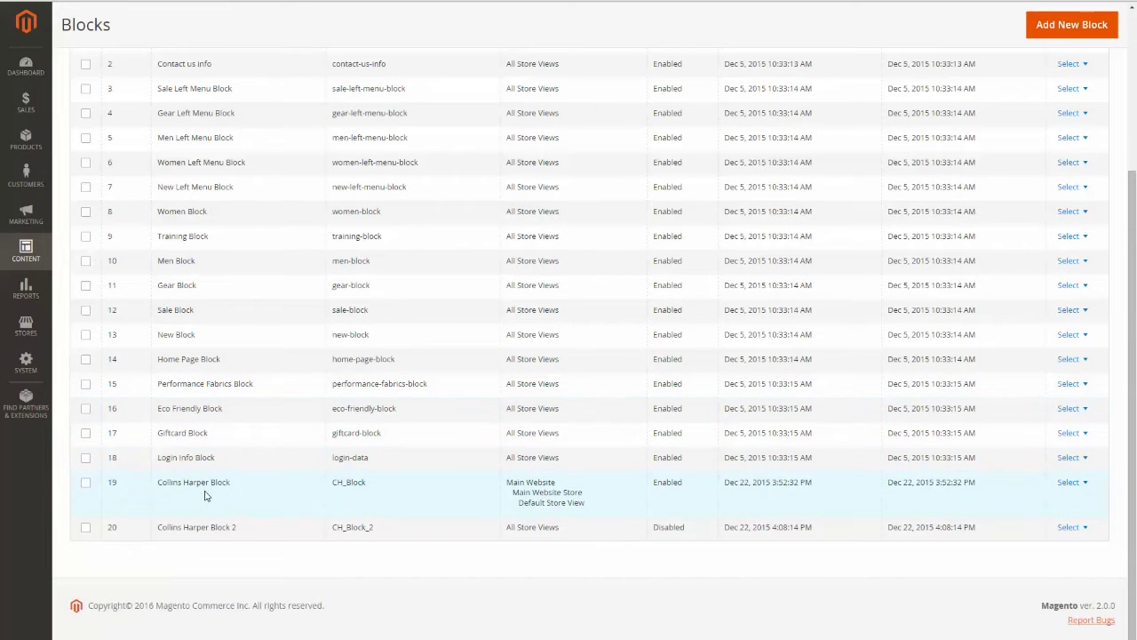
pyautogui.scroll(5, 204, 495)
# Step: Start a new widget of type CMS Static Block with the Magento Luma design theme and continue to its properties
pyautogui.click(30, 255)
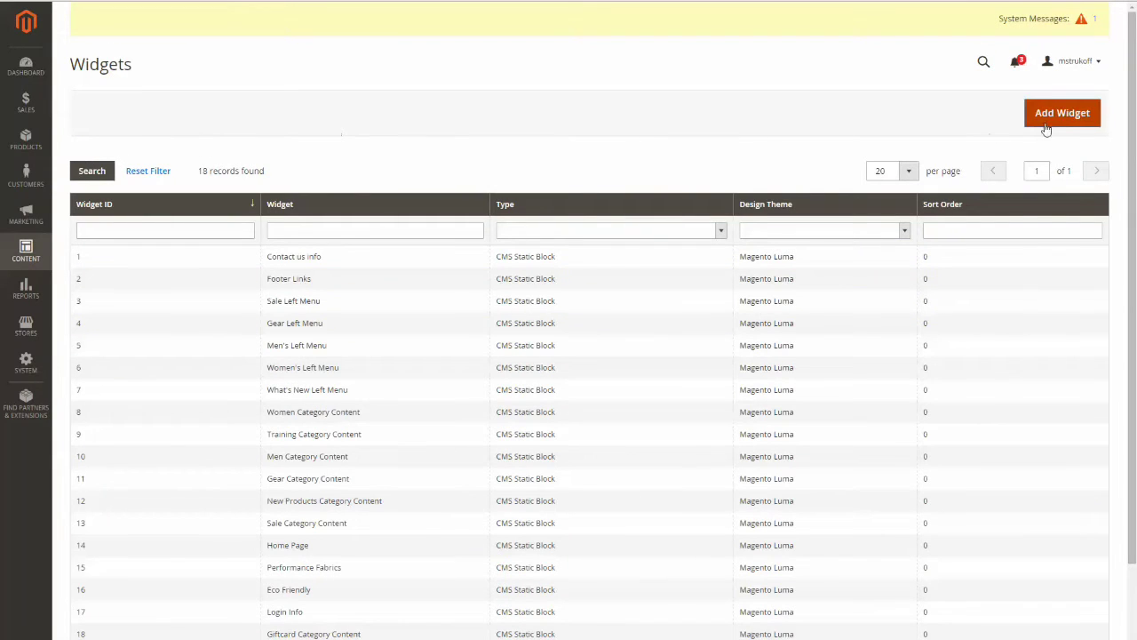
pyautogui.click(1049, 122)
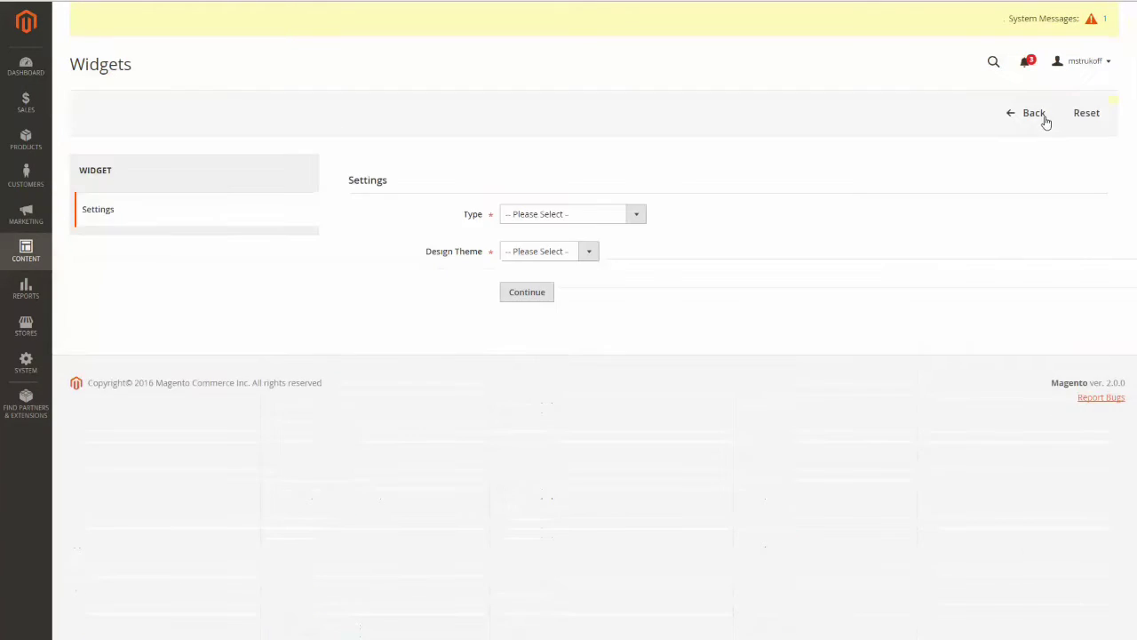
pyautogui.click(550, 218)
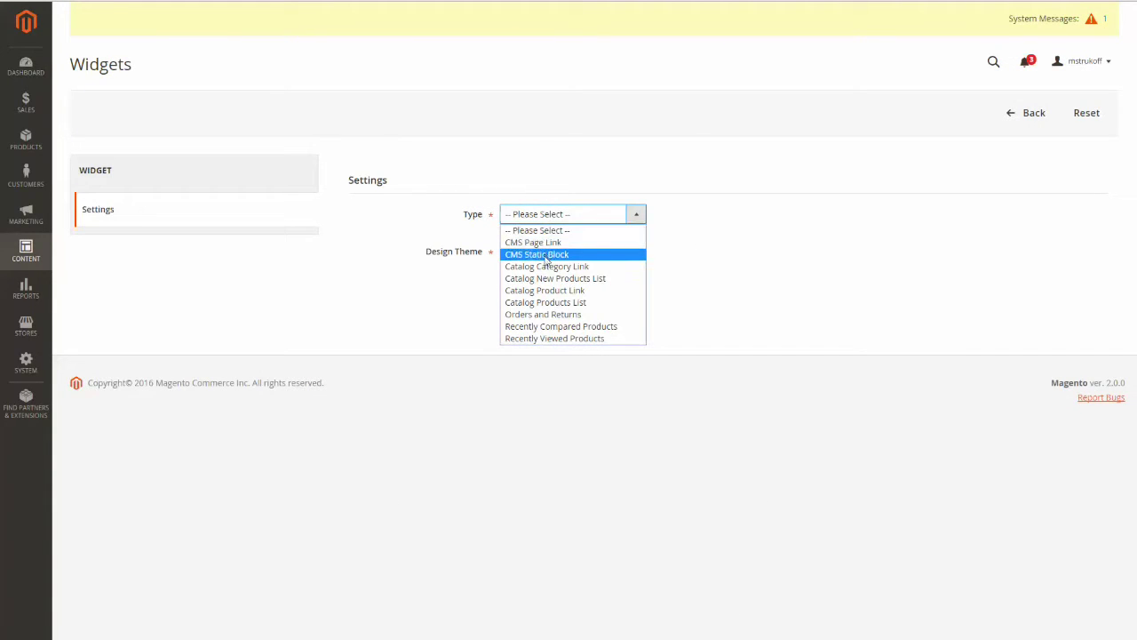
pyautogui.click(559, 256)
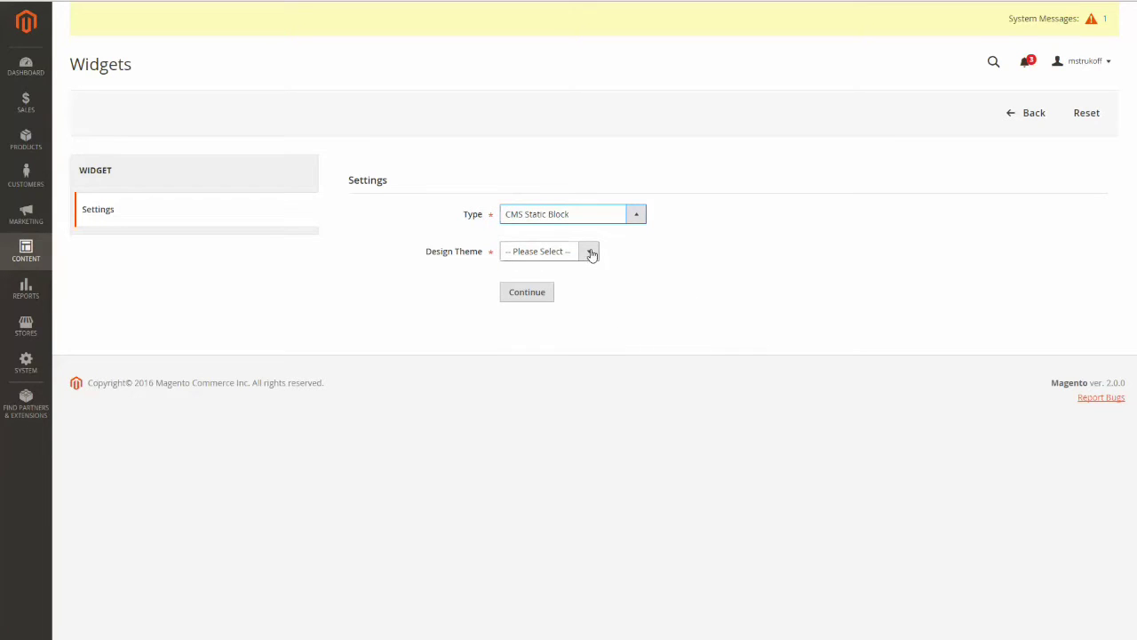
pyautogui.click(588, 253)
pyautogui.click(555, 291)
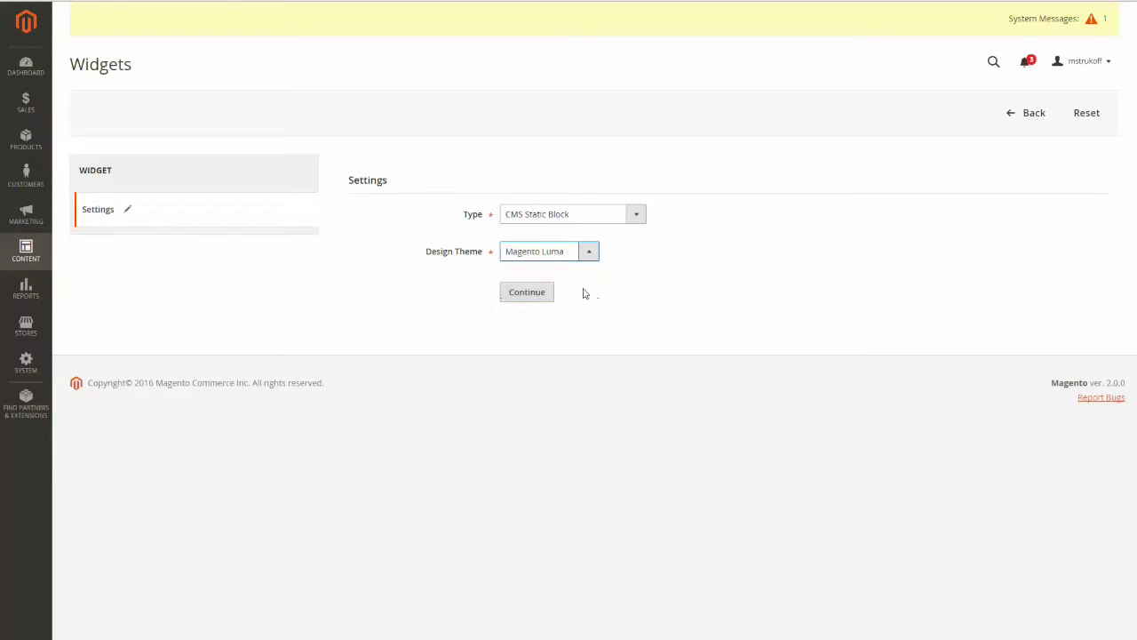
pyautogui.click(515, 292)
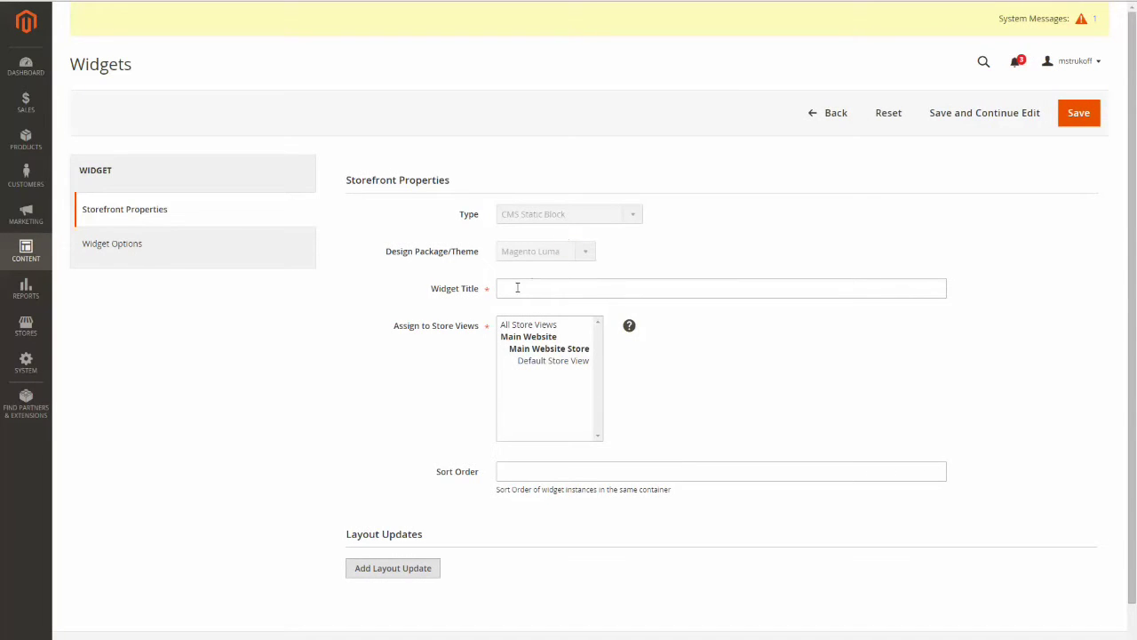
# Step: Title the widget NEW WIDGET and assign it to All Store Views
pyautogui.click(518, 287)
pyautogui.write('N')
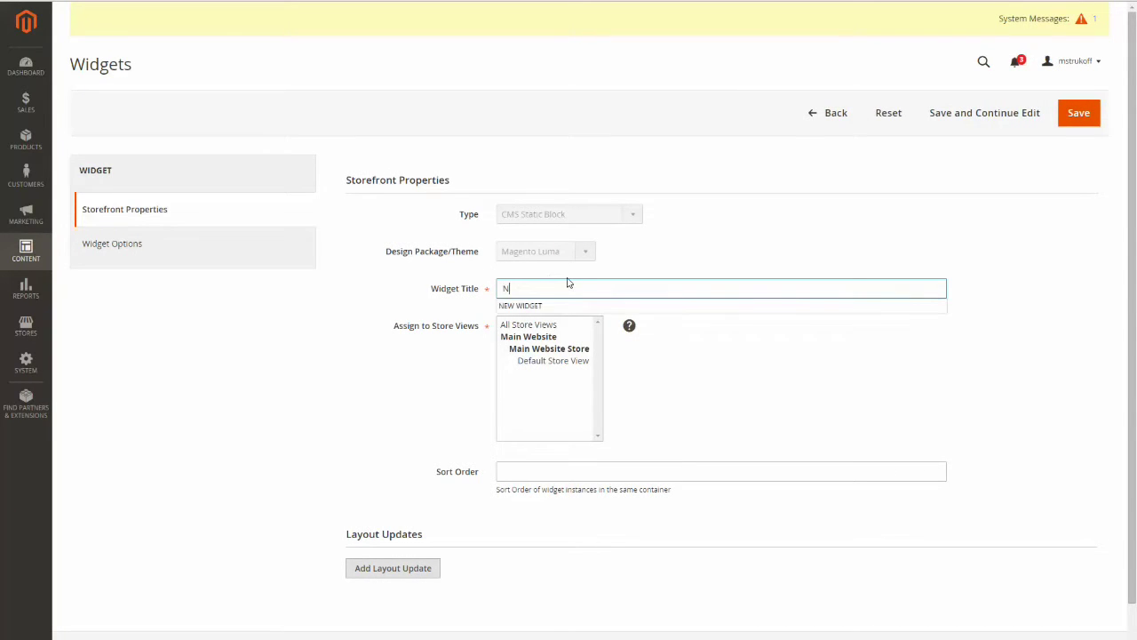
pyautogui.write('ew')
pyautogui.press('Down')
pyautogui.press('Return')
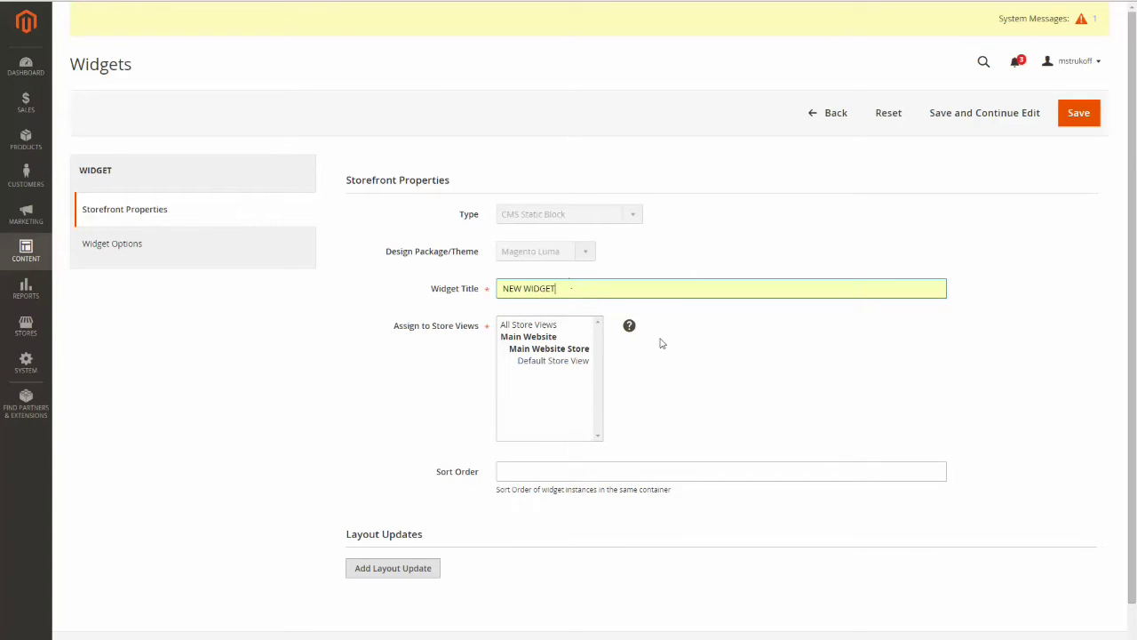
pyautogui.click(550, 327)
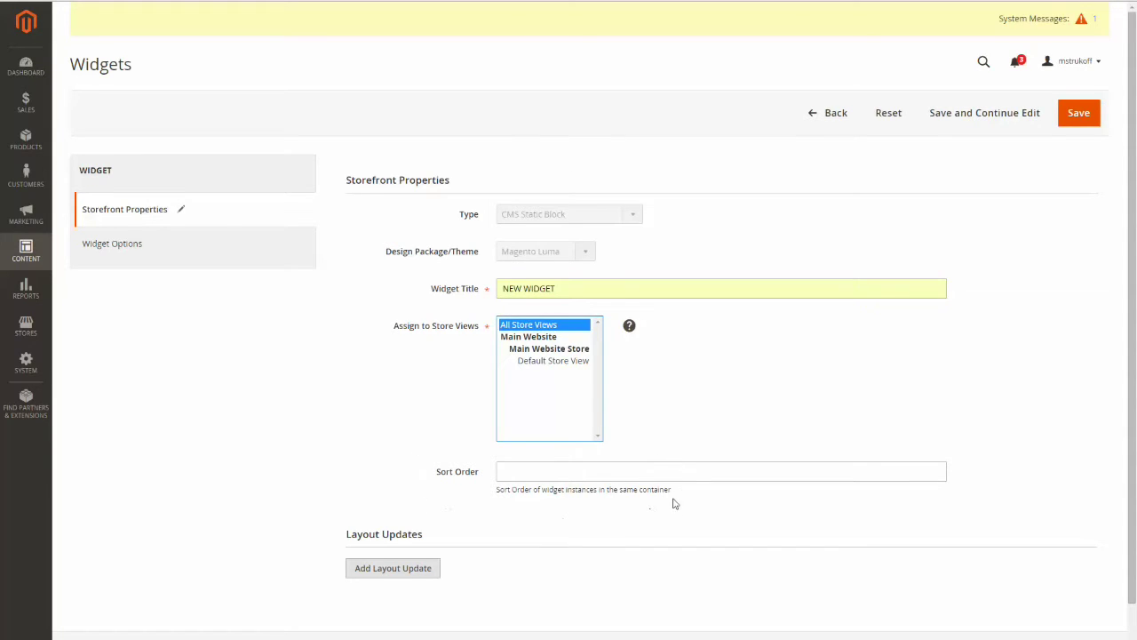
# Step: Add a layout update to the widget that displays it on All Pages
pyautogui.click(384, 576)
pyautogui.scroll(-2, 643, 566)
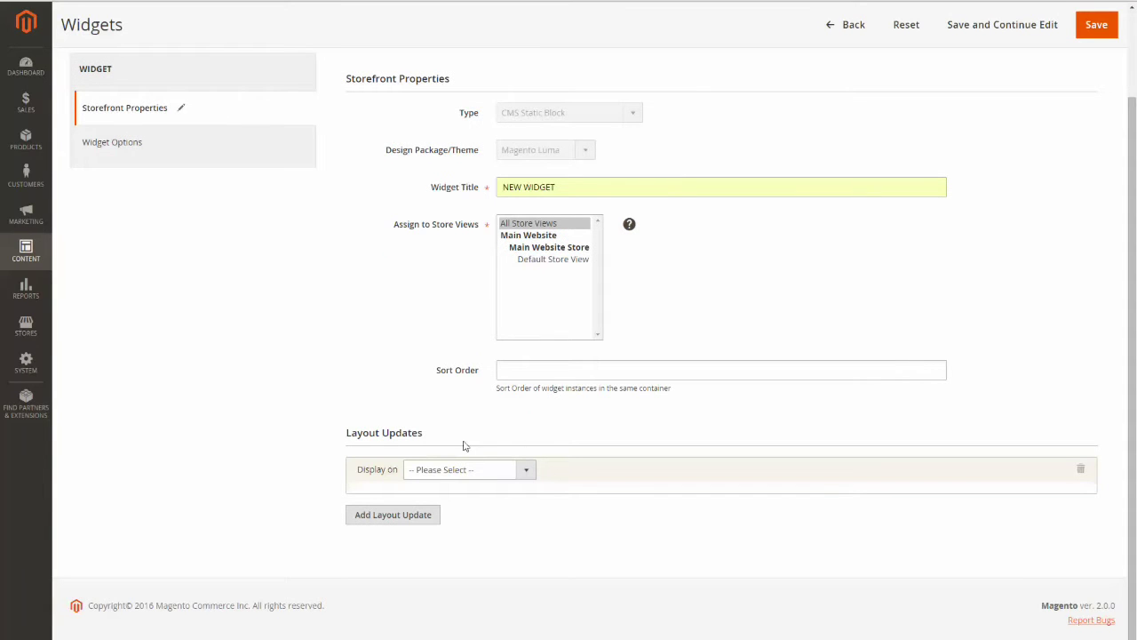
pyautogui.click(524, 470)
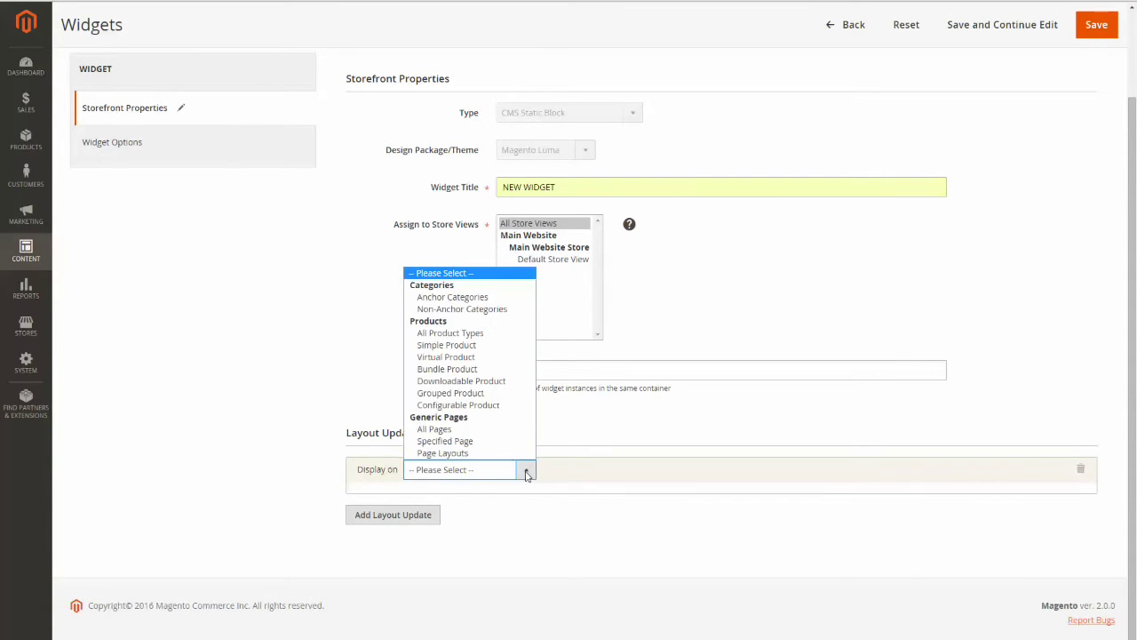
pyautogui.click(448, 430)
pyautogui.scroll(-1, 660, 434)
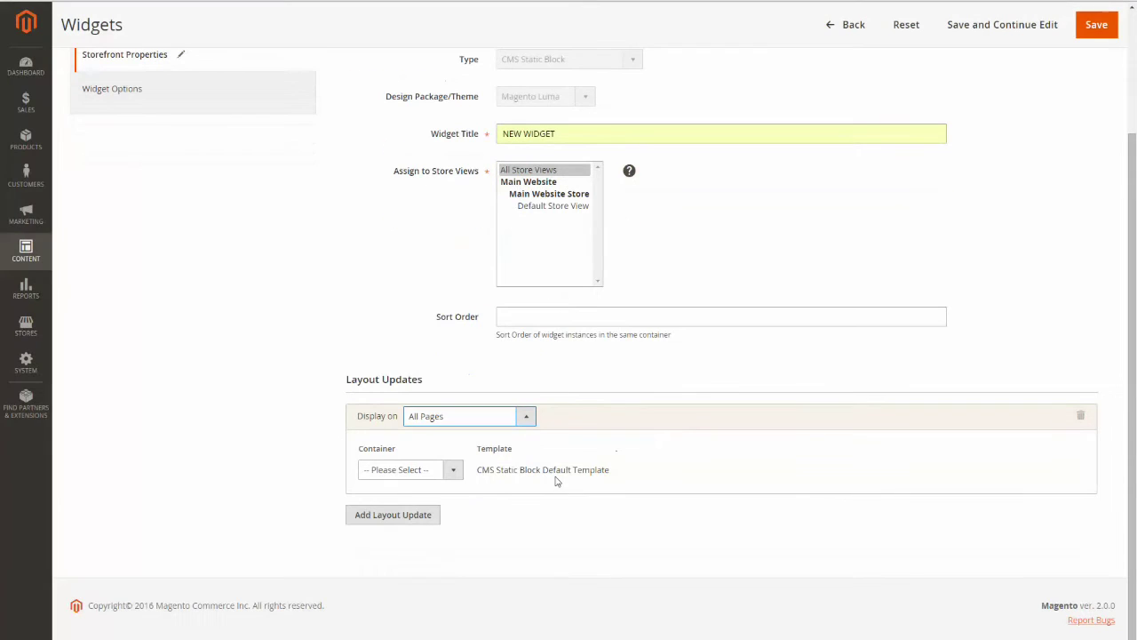
# Step: Set the layout update's container to Before Page Footer
pyautogui.click(454, 471)
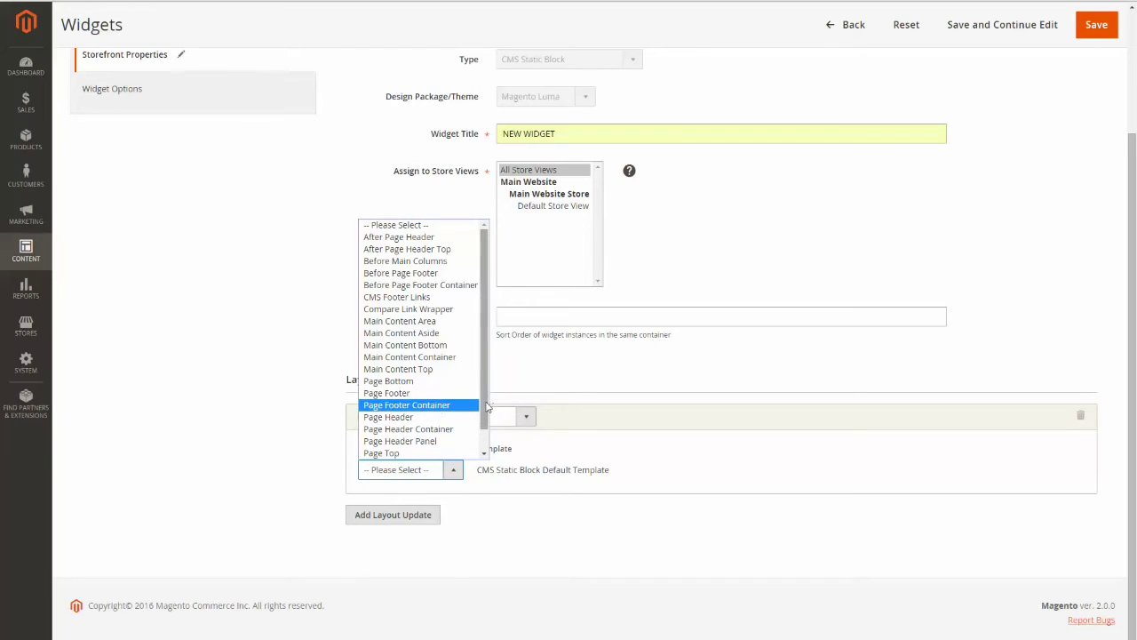
pyautogui.scroll(-1, 487, 449)
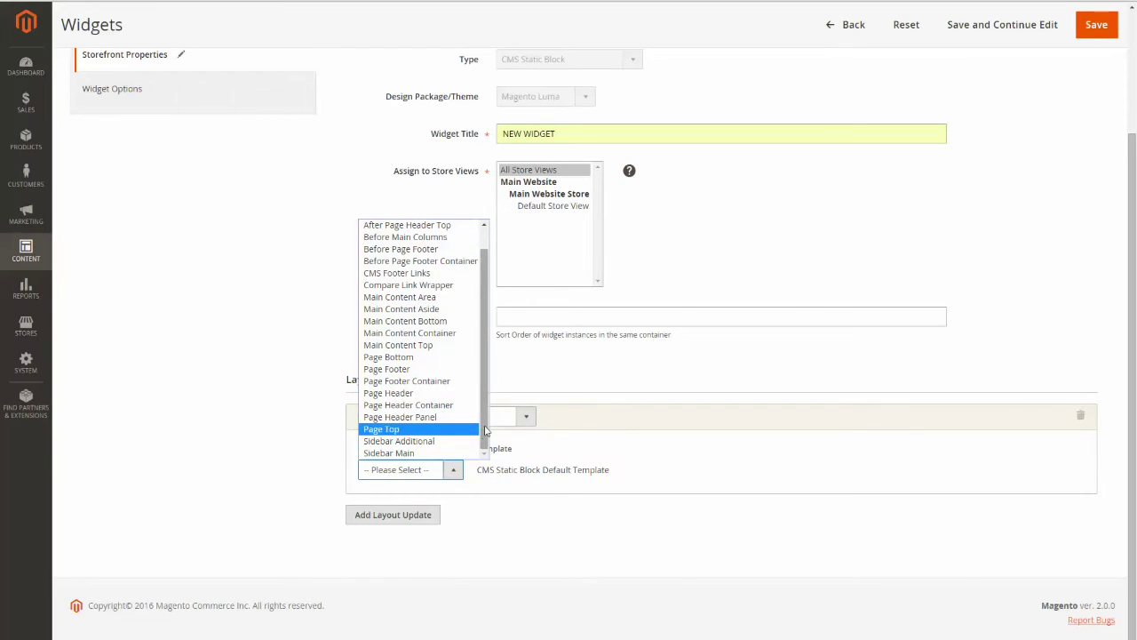
pyautogui.scroll(1, 485, 379)
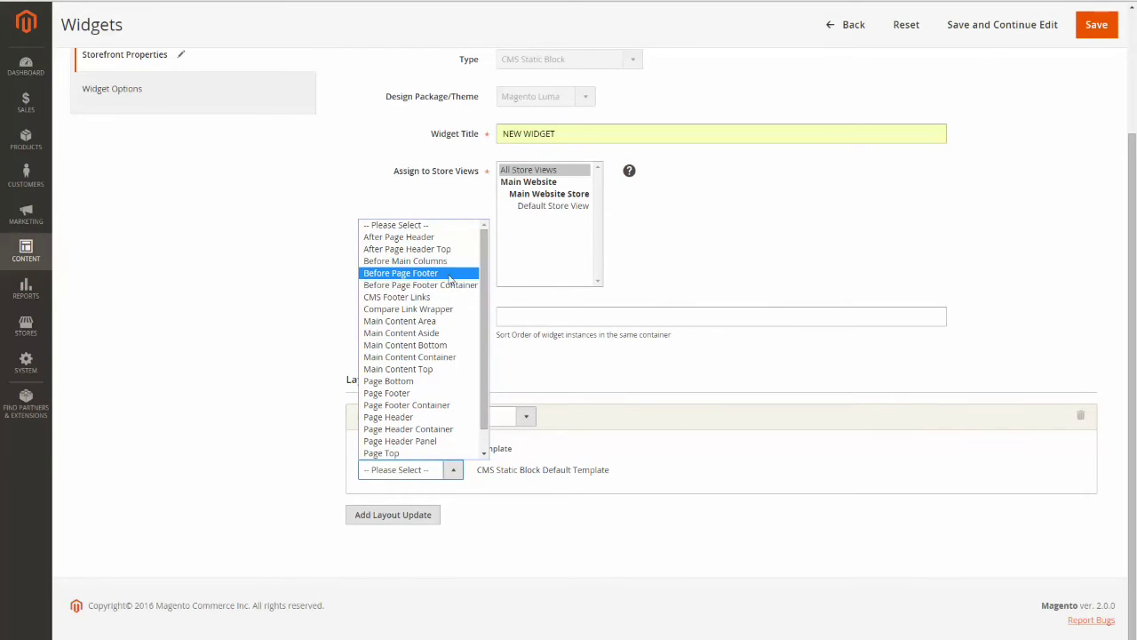
pyautogui.click(409, 274)
pyautogui.scroll(3, 596, 515)
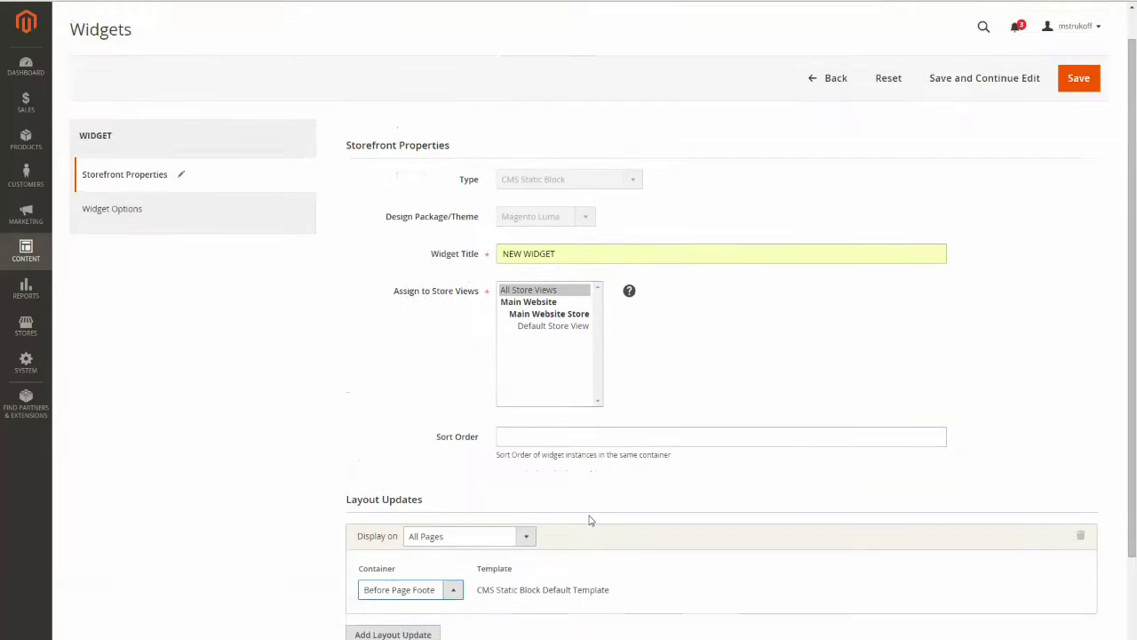
# Step: Choose Collins Harper Block as the widget's block in the widget options and save the widget
pyautogui.click(108, 251)
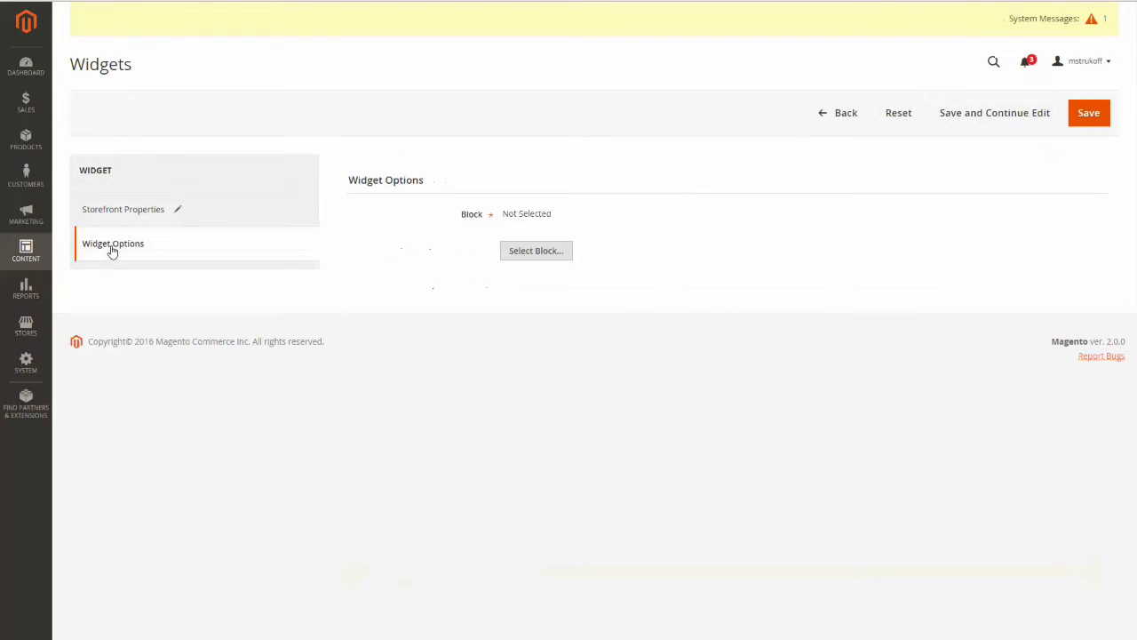
pyautogui.click(536, 253)
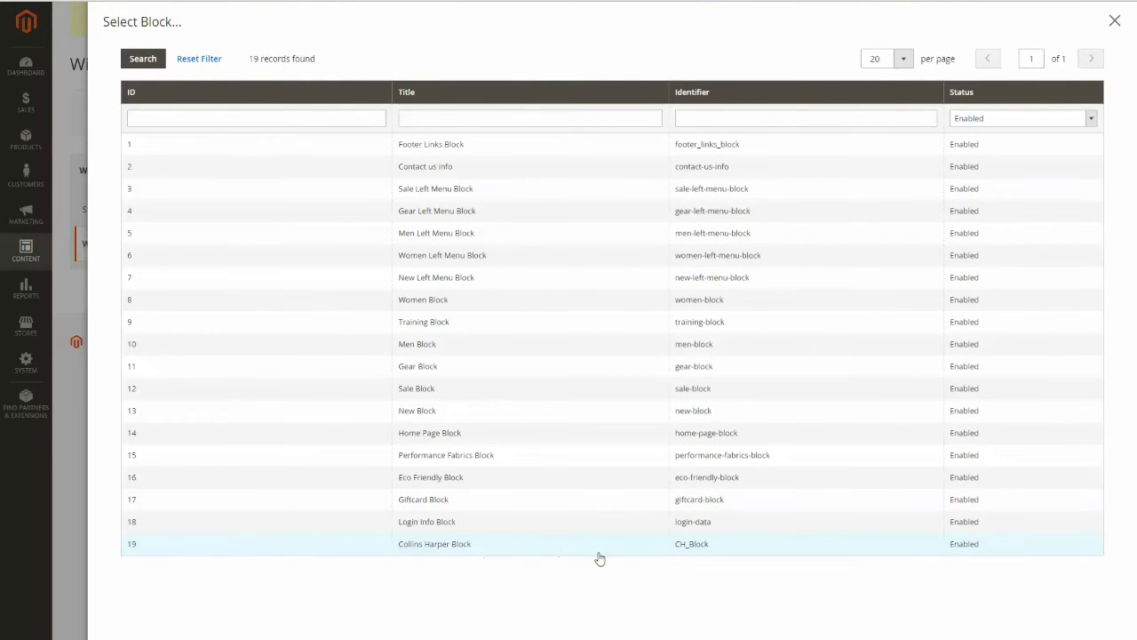
pyautogui.click(498, 547)
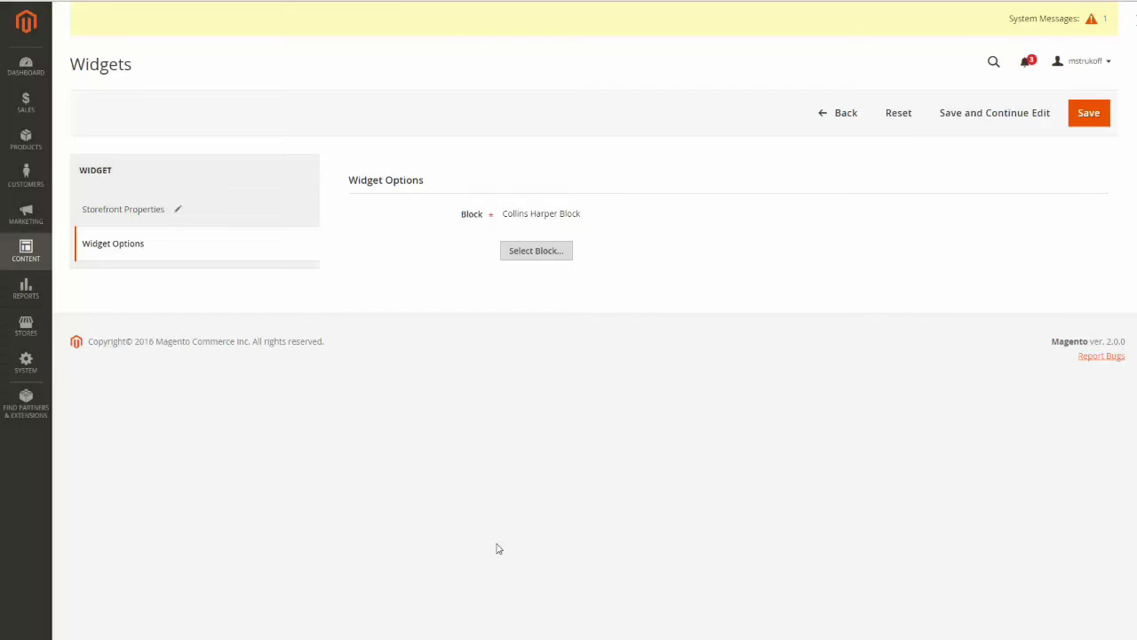
pyautogui.click(1089, 124)
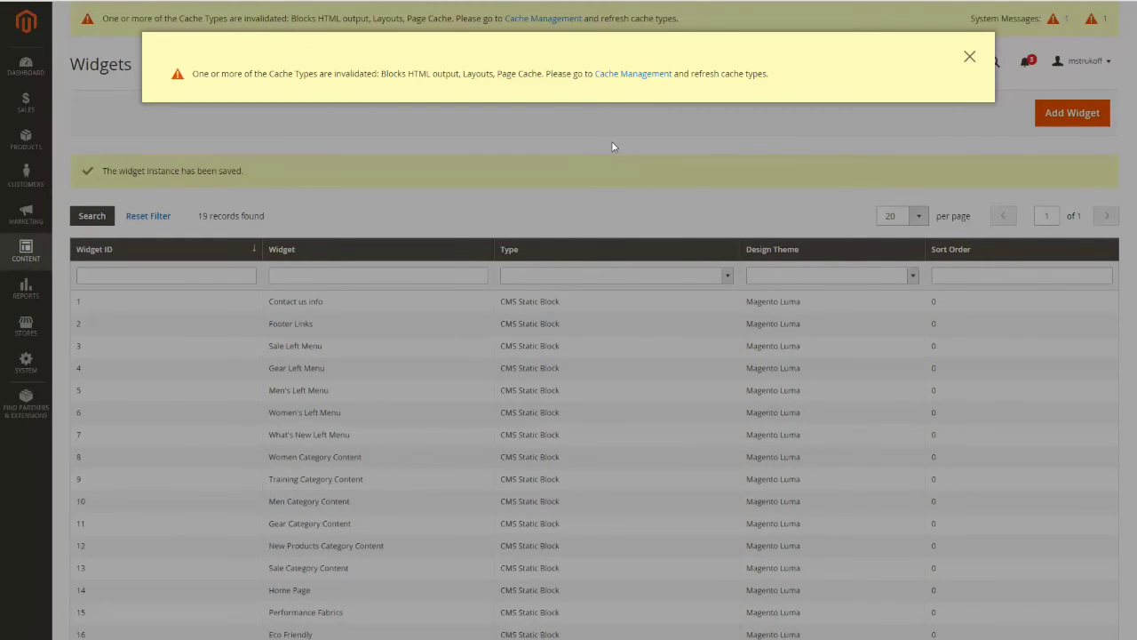
pyautogui.click(969, 56)
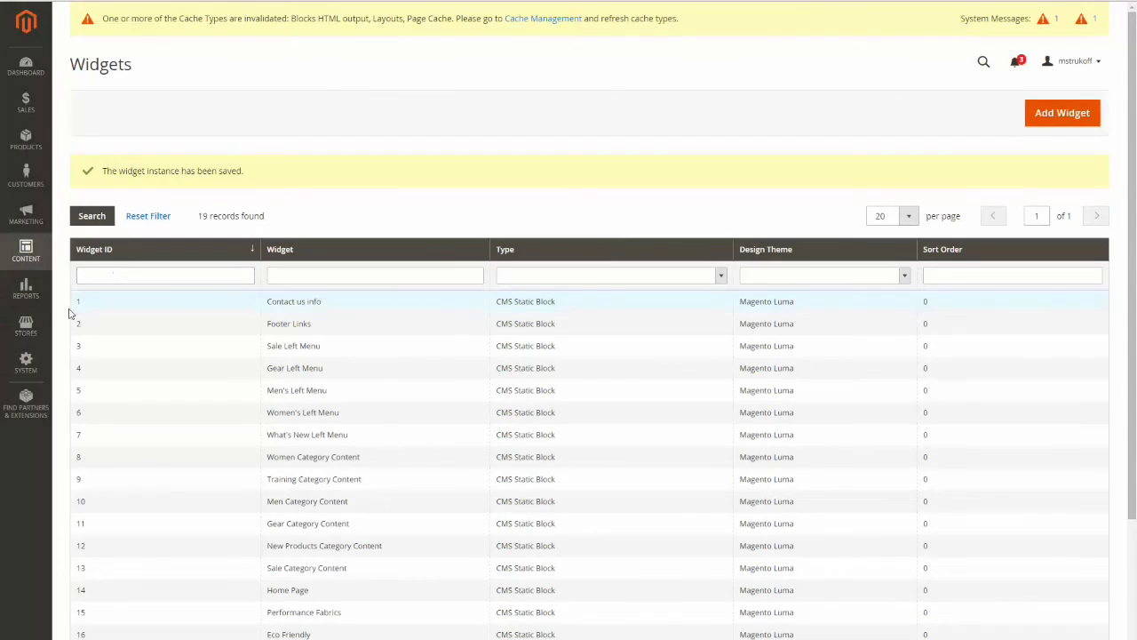
# Step: Go to Cache Management, select the Blocks HTML output cache type, and flush the cache storage
pyautogui.click(26, 362)
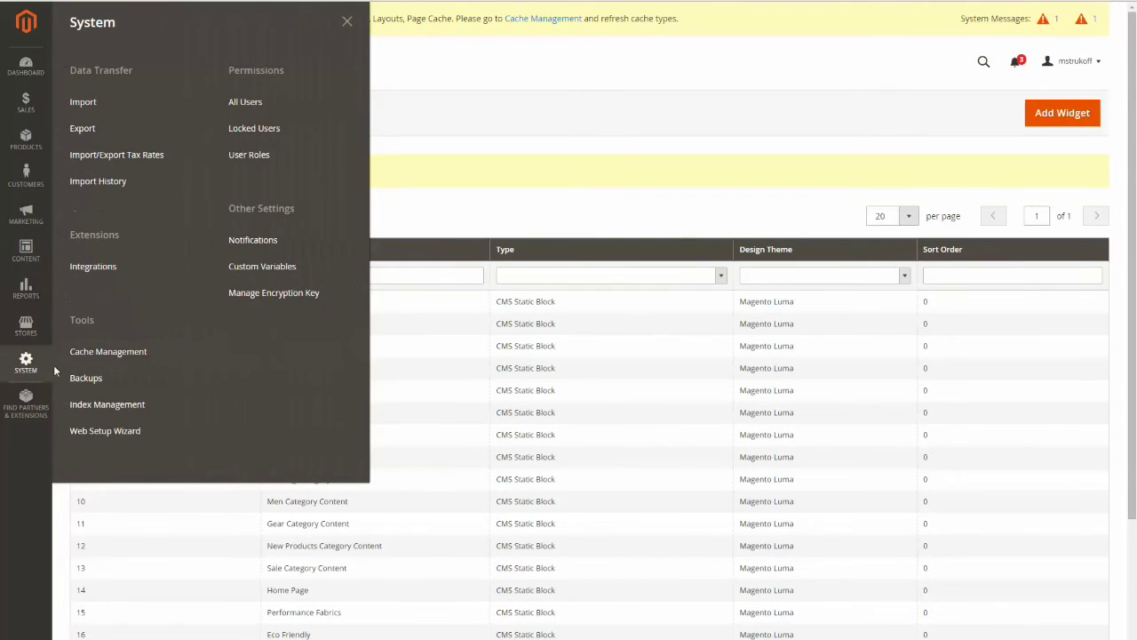
pyautogui.click(103, 353)
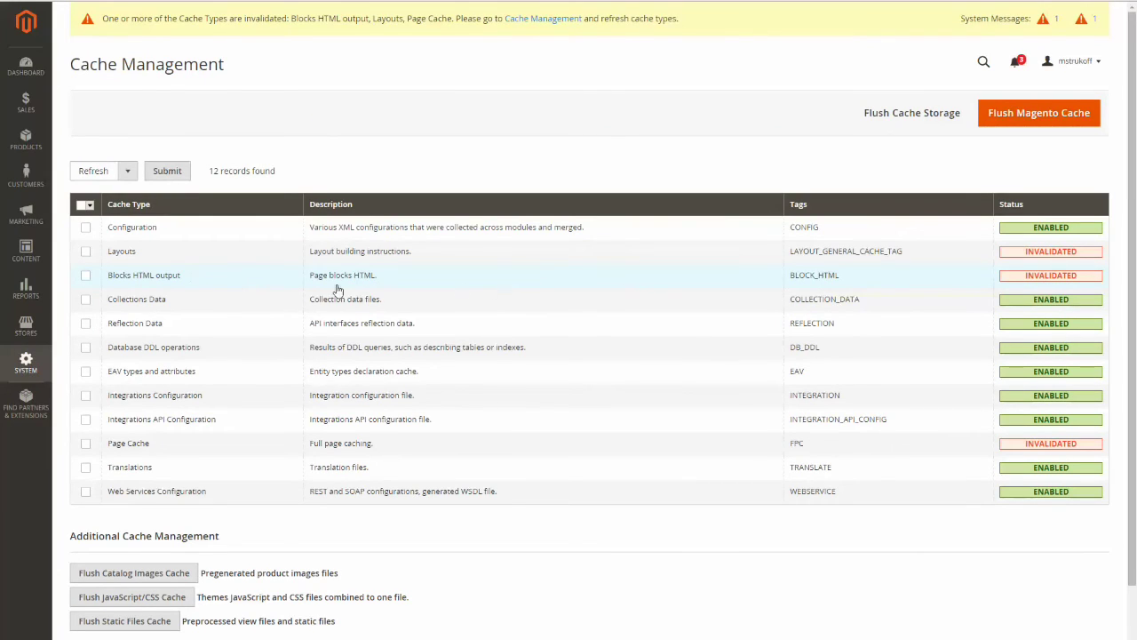
pyautogui.click(85, 276)
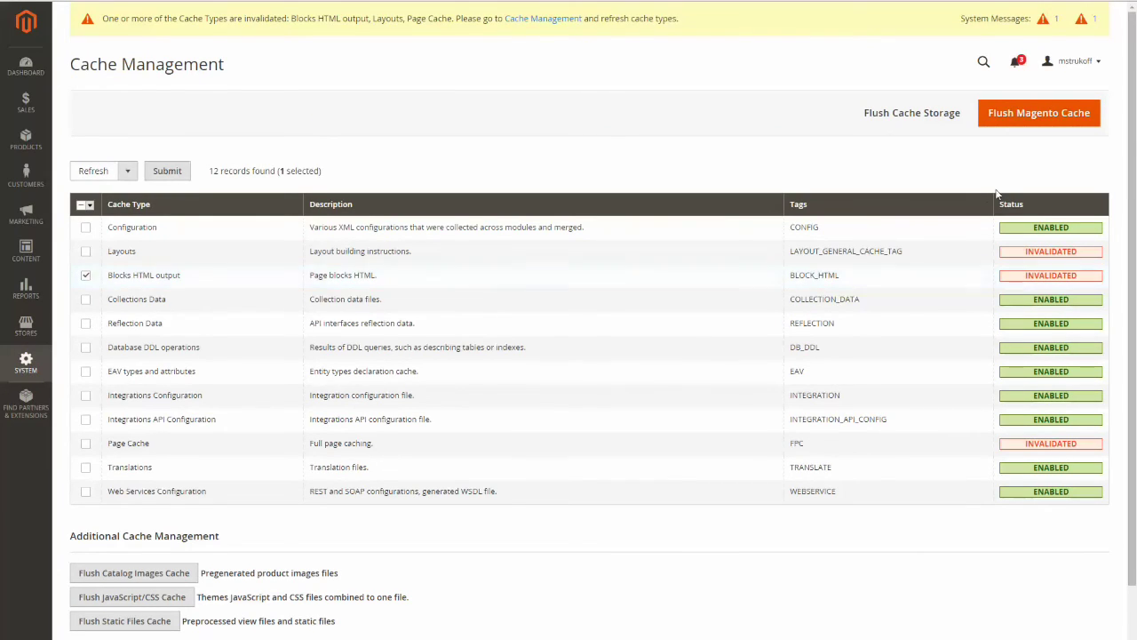
pyautogui.click(897, 118)
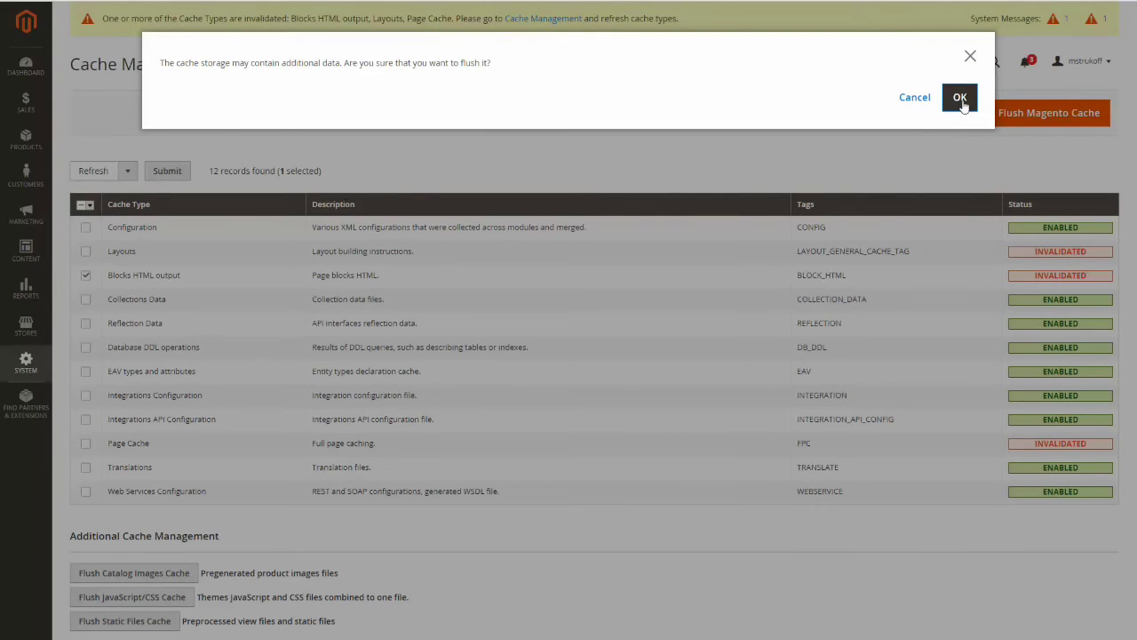
pyautogui.click(959, 98)
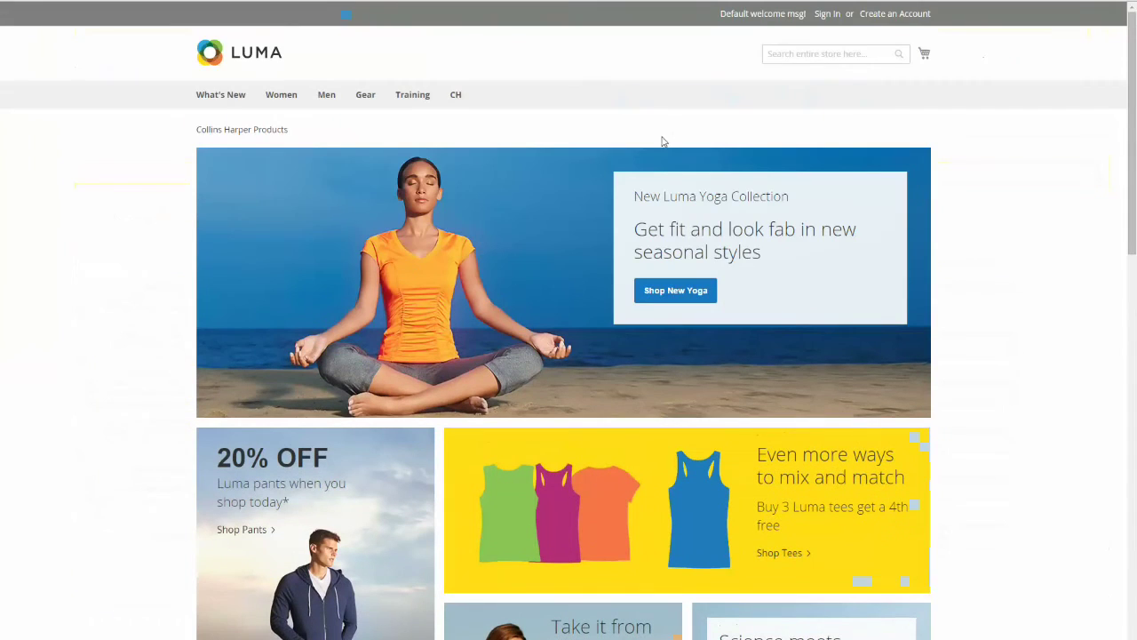
# Step: Examine the Luma storefront home page down to the area just above the footer for the widget's block
pyautogui.scroll(-5, 571, 183)
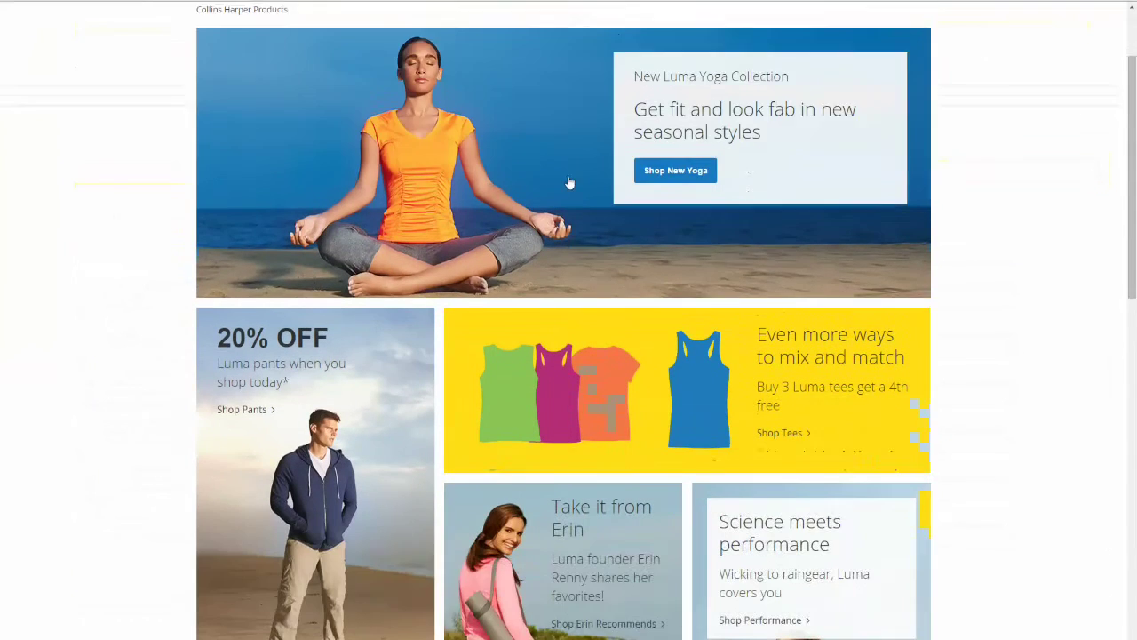
pyautogui.scroll(-7, 566, 180)
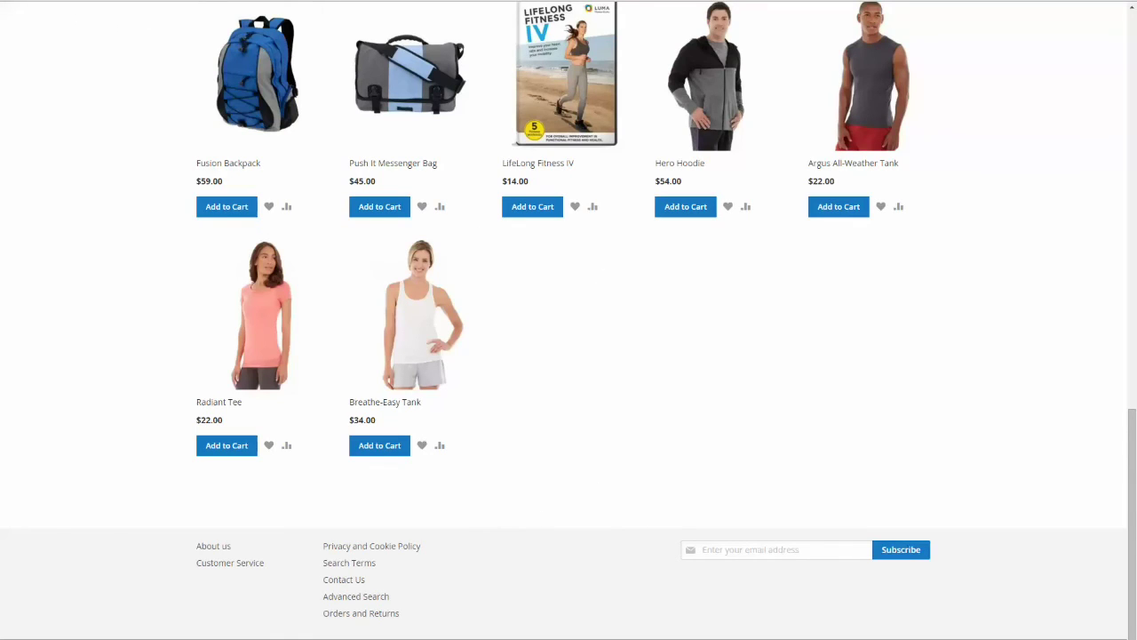
pyautogui.scroll(-1, 754, 122)
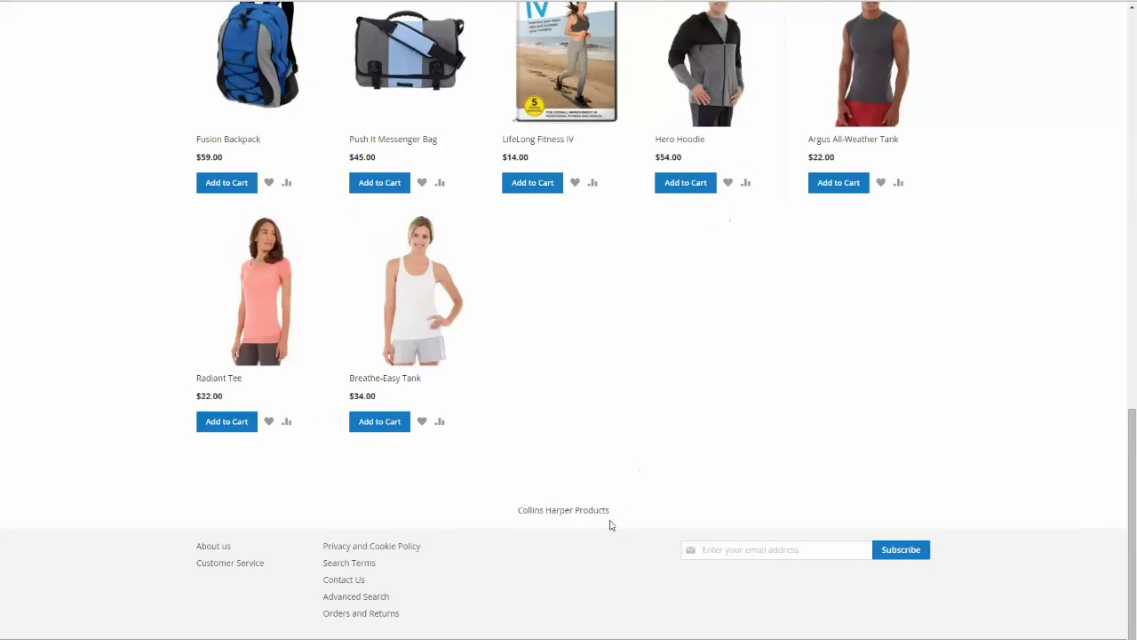